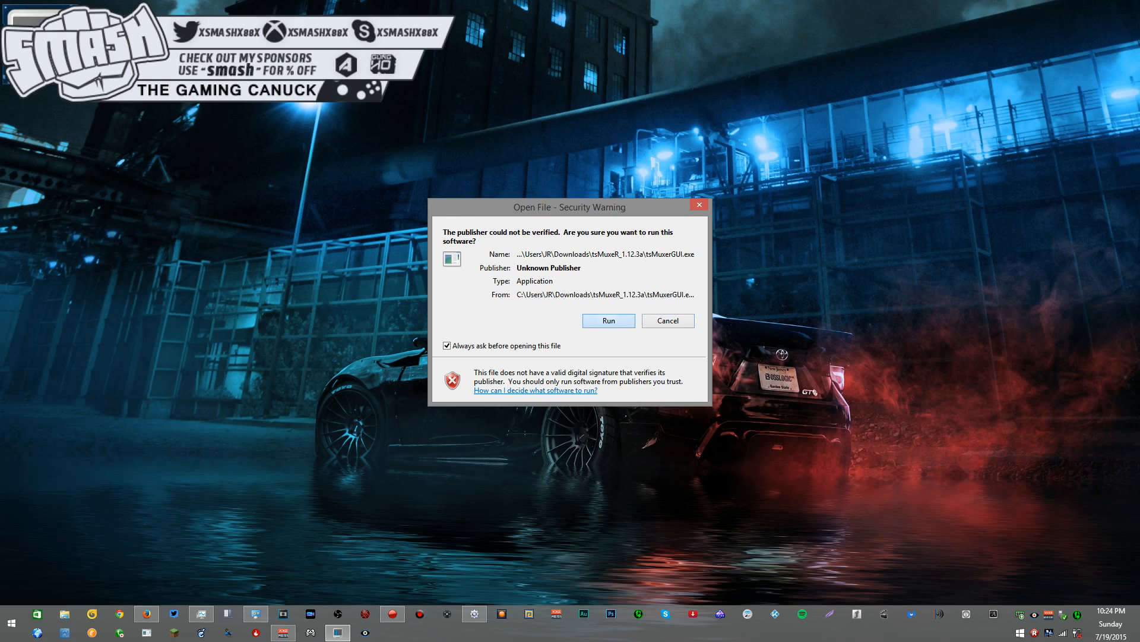
Run the tsMuxeR GUI to view its main window and close it again
{"action": "left_click", "coordinate": [609, 321]}
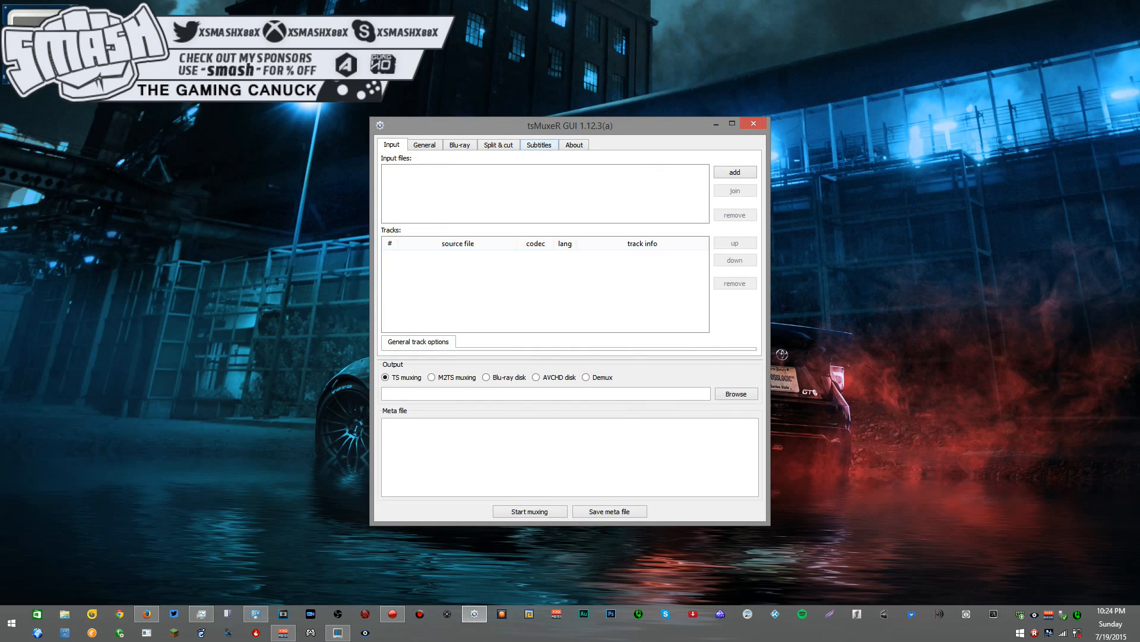
{"action": "left_click_drag", "start_coordinate": [494, 126], "coordinate": [442, 161]}
{"action": "left_click", "coordinate": [702, 159]}
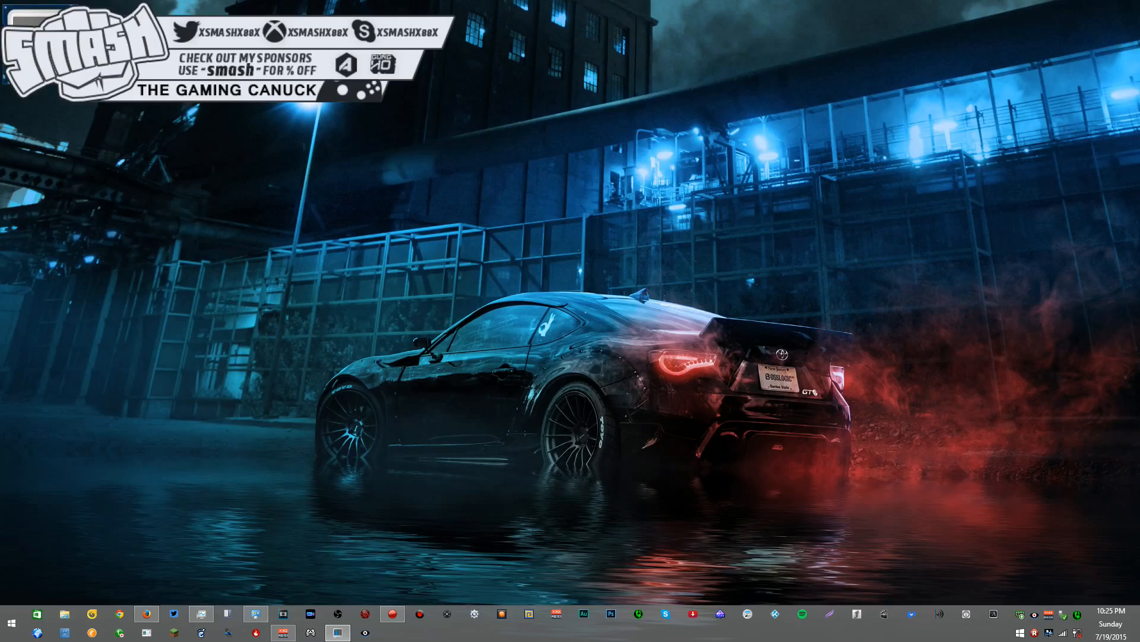
Launch Dxtory from the Dxtory2.0 program folder
{"action": "left_click", "coordinate": [12, 622]}
{"action": "left_click", "coordinate": [47, 563]}
{"action": "scroll", "coordinate": [66, 466], "scroll_direction": "down", "scroll_amount": 20}
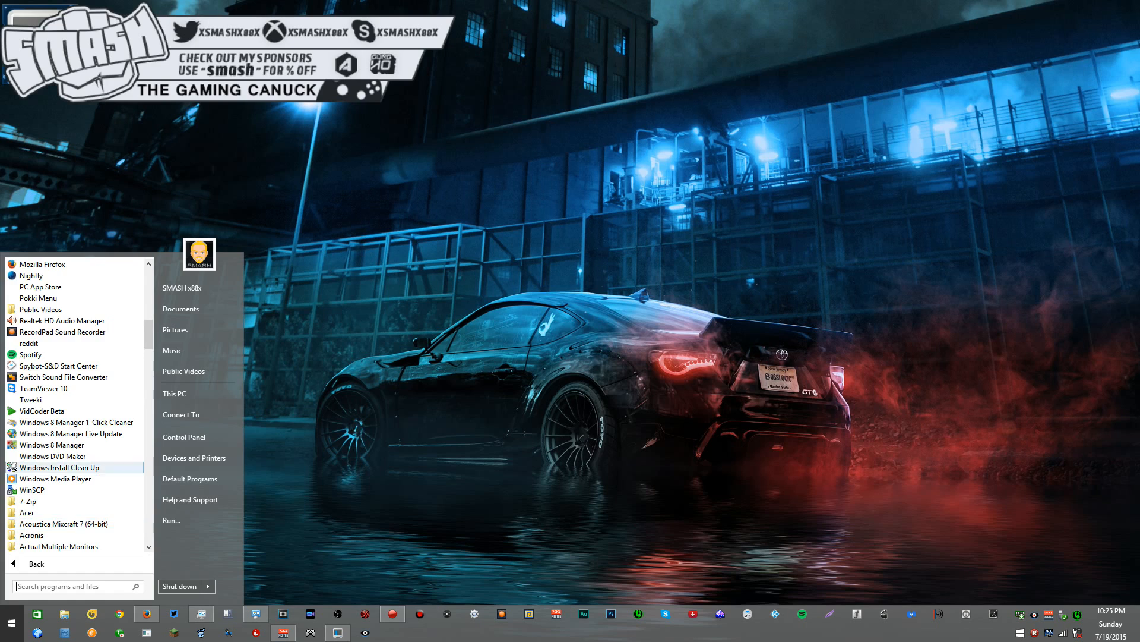
{"action": "scroll", "coordinate": [65, 433], "scroll_direction": "down", "scroll_amount": 15}
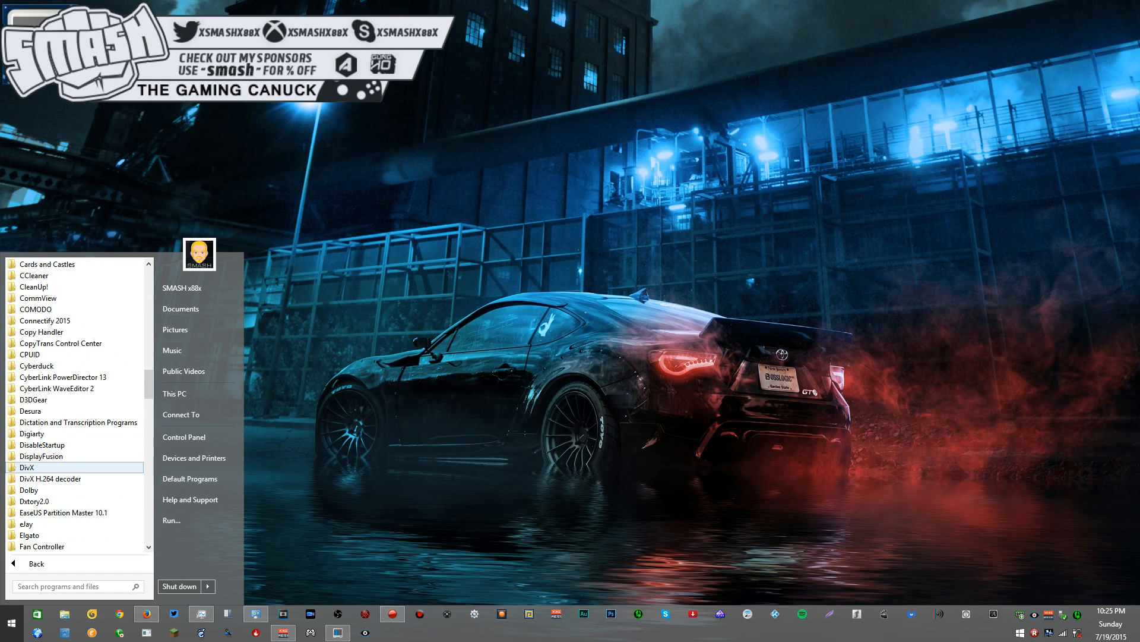
{"action": "left_click", "coordinate": [34, 501]}
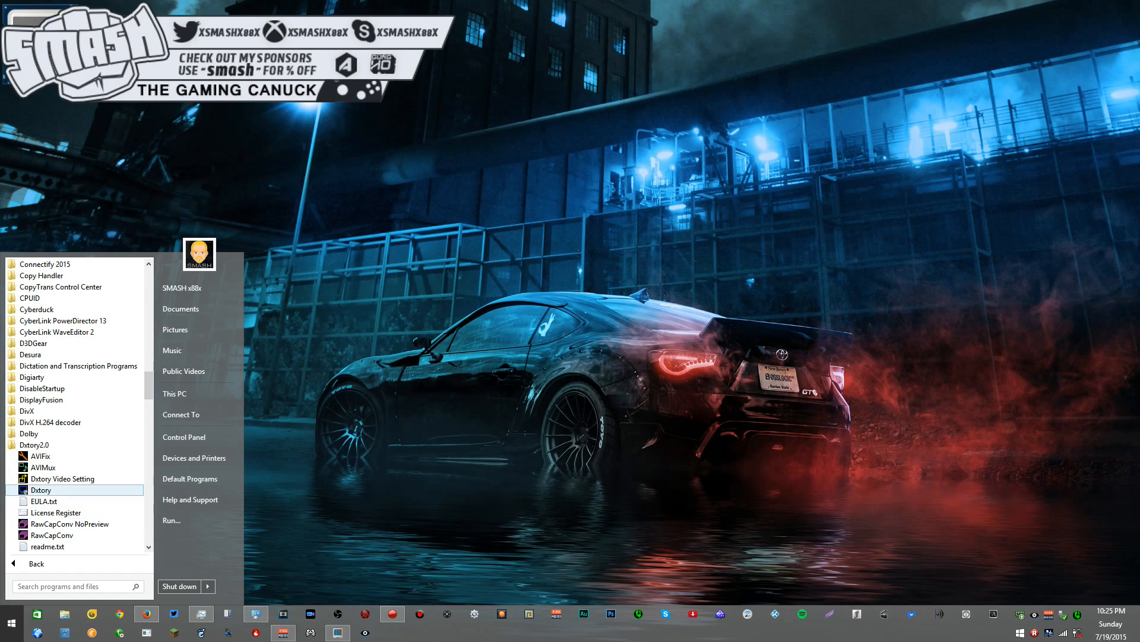
{"action": "left_click", "coordinate": [41, 489]}
{"action": "left_click", "coordinate": [198, 446]}
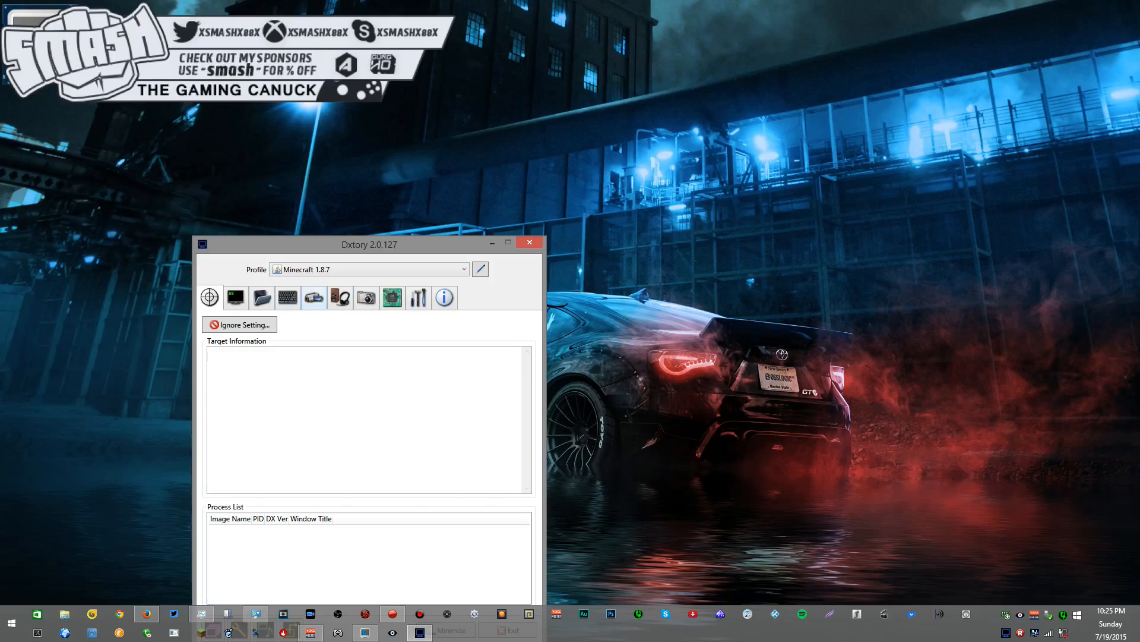
Open the audio settings of the Minecraft 1.8.7 profile and view the devices available for audio stream 2
{"action": "left_click", "coordinate": [314, 297]}
{"action": "left_click", "coordinate": [366, 297]}
{"action": "left_click", "coordinate": [340, 297]}
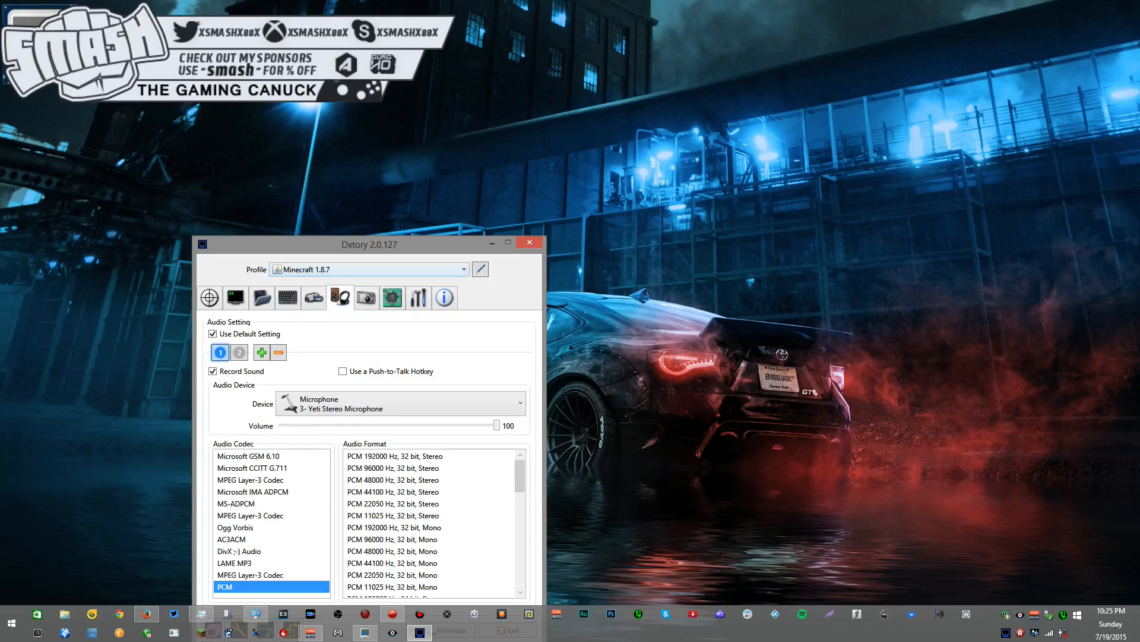
{"action": "left_click_drag", "start_coordinate": [345, 248], "coordinate": [409, 156]}
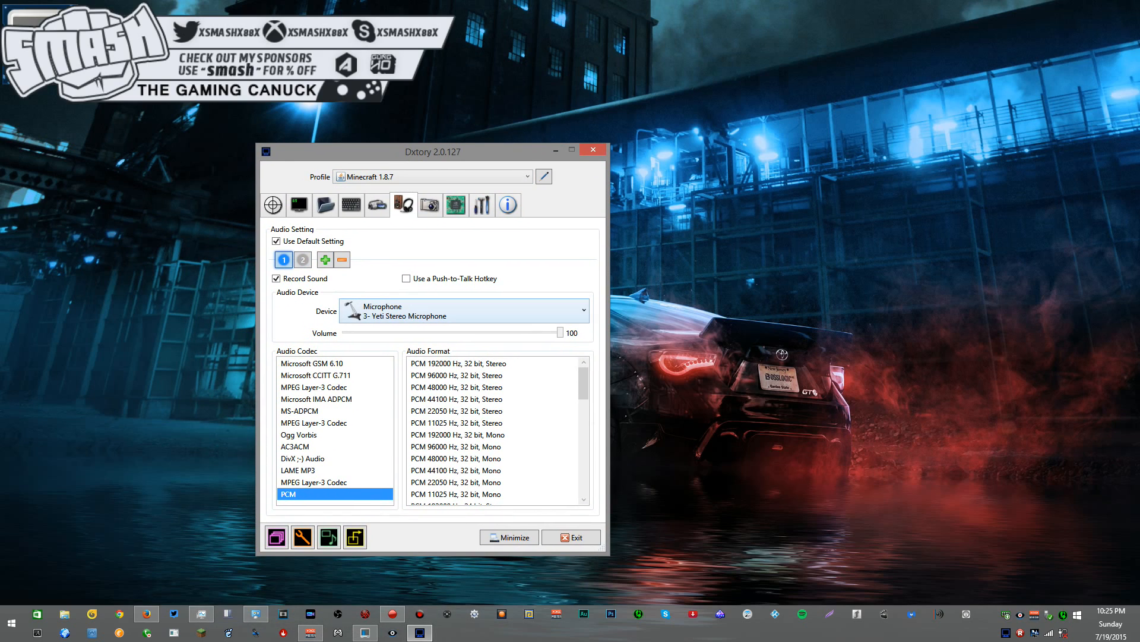
{"action": "left_click", "coordinate": [303, 259]}
{"action": "left_click", "coordinate": [465, 311]}
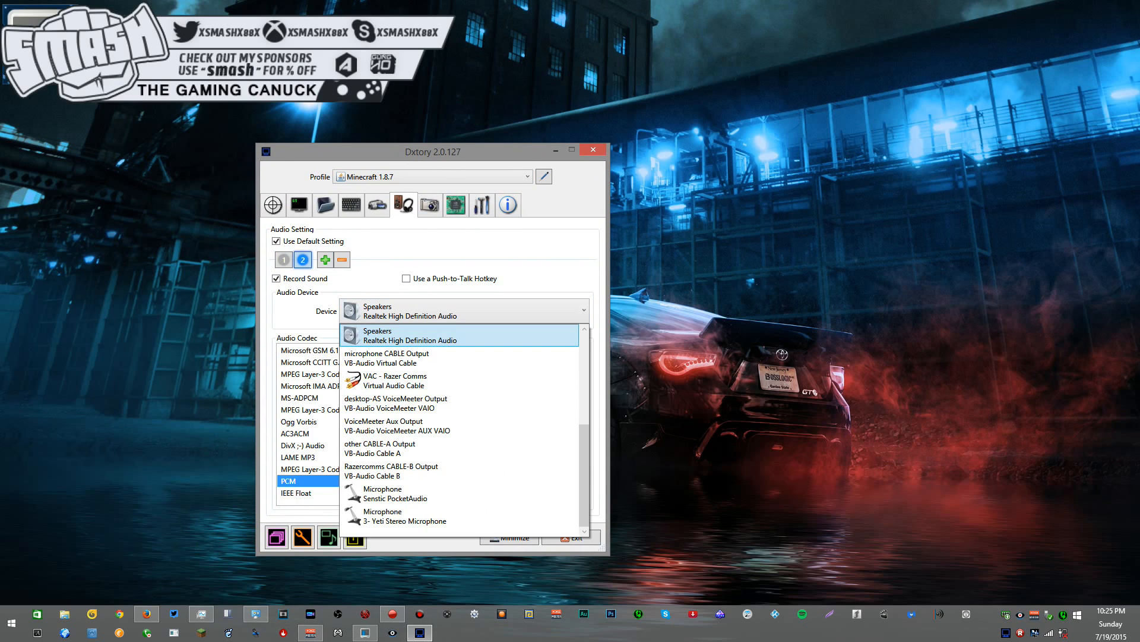
Add a third audio stream and set its device to Speakers, 3- Yeti Stereo Microphone
{"action": "left_click", "coordinate": [326, 259]}
{"action": "left_click", "coordinate": [325, 259]}
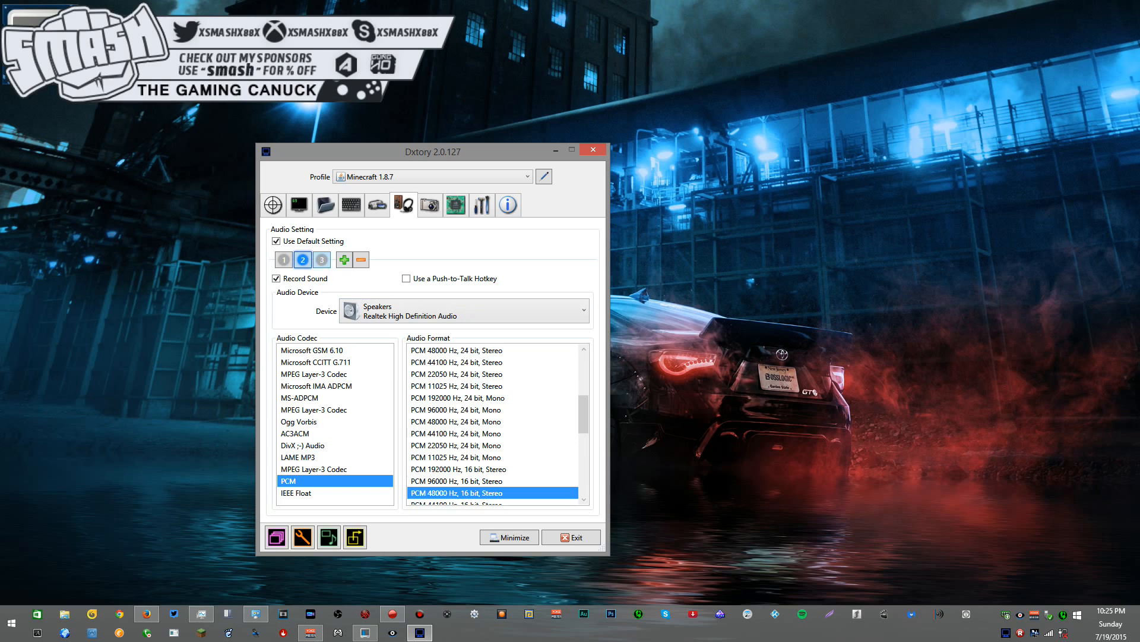
{"action": "left_click", "coordinate": [322, 259]}
{"action": "left_click", "coordinate": [439, 311]}
{"action": "scroll", "coordinate": [440, 416], "scroll_direction": "down", "scroll_amount": 3}
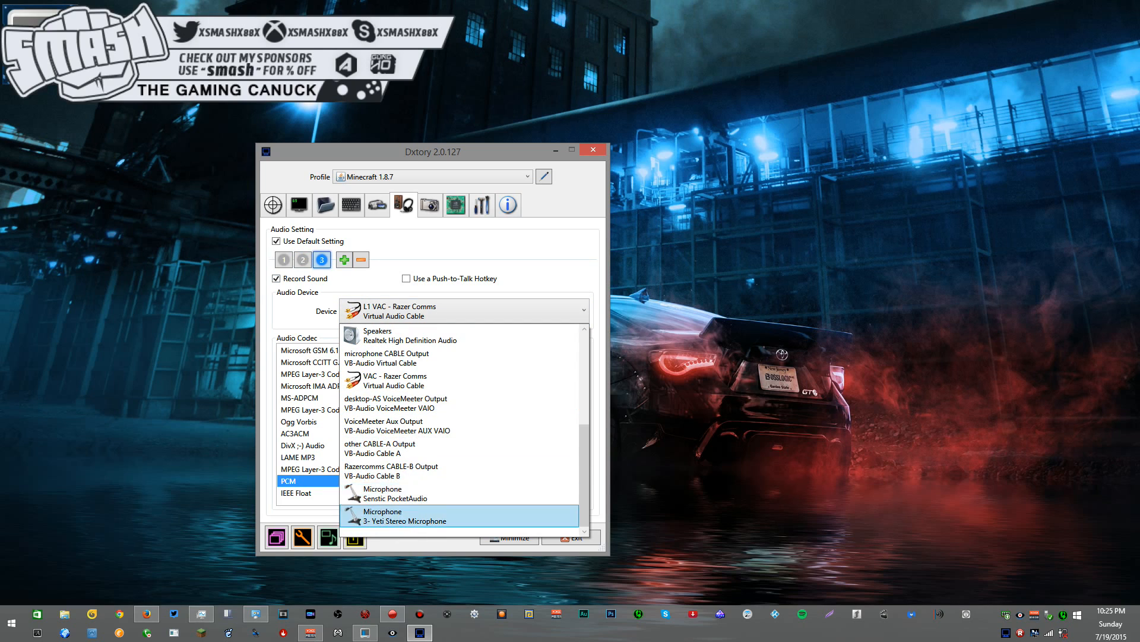
{"action": "scroll", "coordinate": [440, 461], "scroll_direction": "up", "scroll_amount": 3}
{"action": "left_click", "coordinate": [439, 381]}
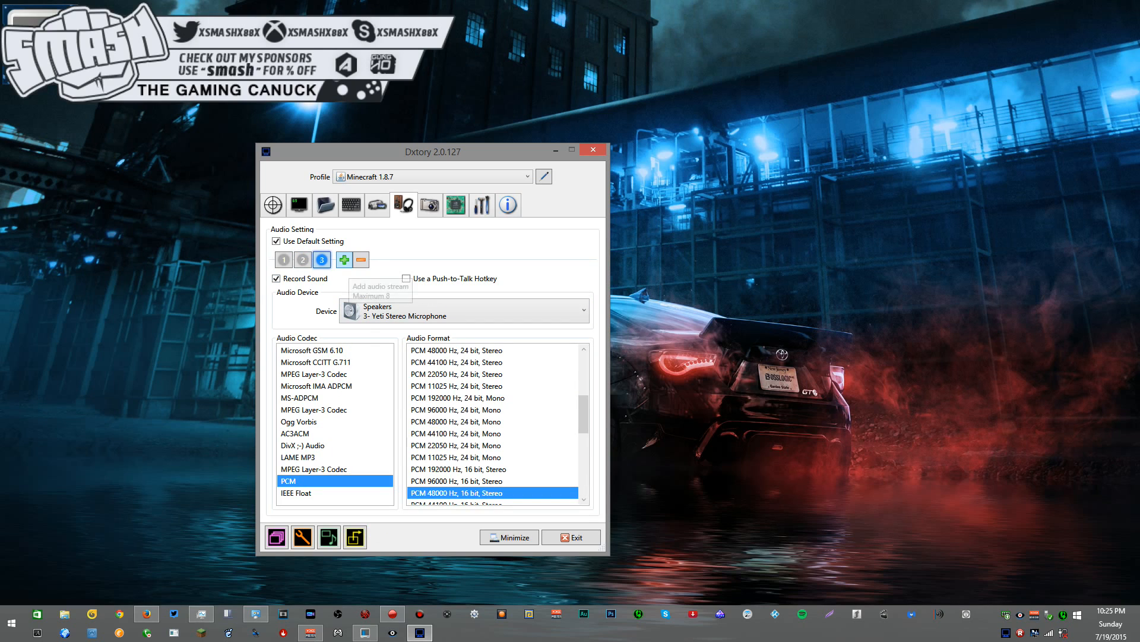
Add four more audio streams to reach seven, and return to audio stream 1
{"action": "left_click", "coordinate": [344, 259]}
{"action": "left_click", "coordinate": [363, 259]}
{"action": "left_click", "coordinate": [382, 260]}
{"action": "left_click", "coordinate": [401, 260]}
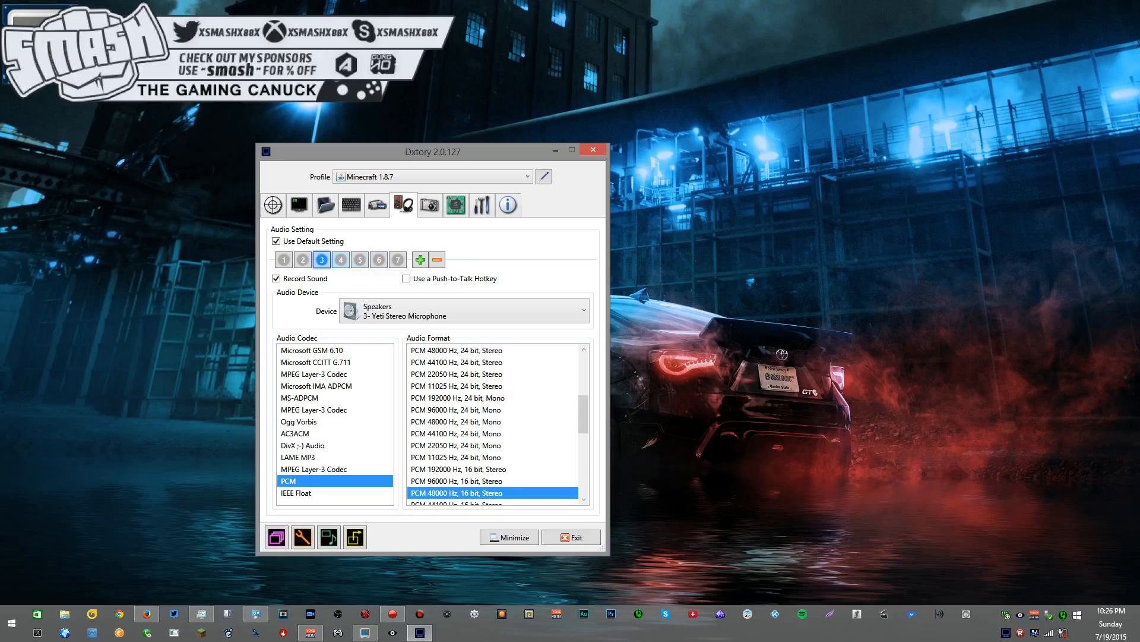
{"action": "left_click", "coordinate": [284, 260]}
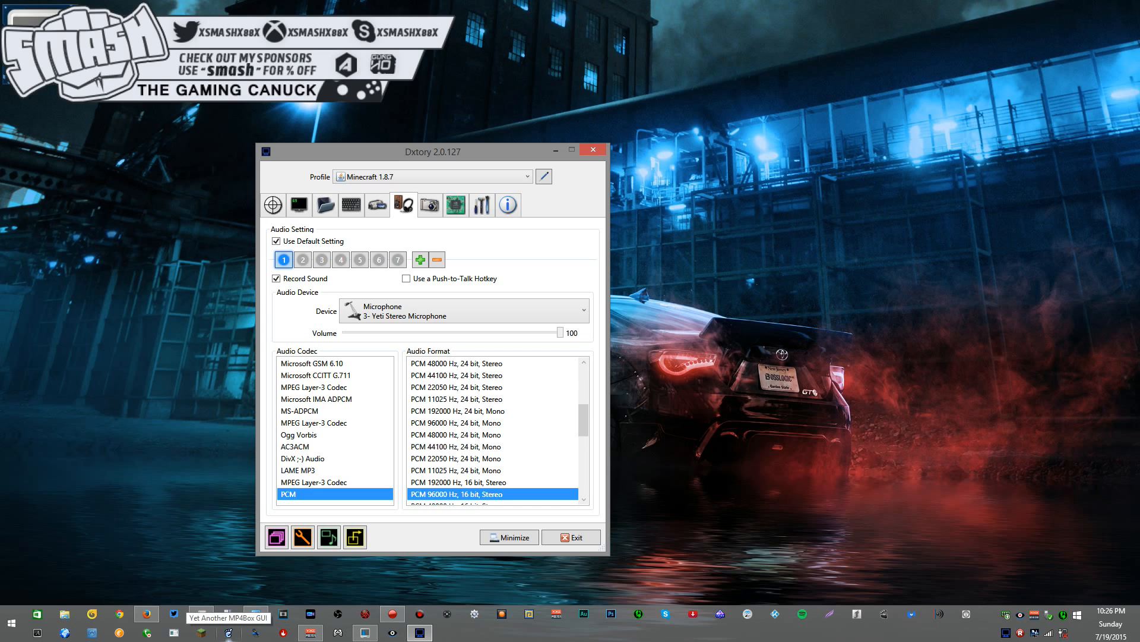
Switch from Dxtory to YAMB (Yet Another MP4Box GUI), closing Dxtory, and show YAMB's editing tasks
{"action": "left_click", "coordinate": [228, 634]}
{"action": "left_click", "coordinate": [609, 320]}
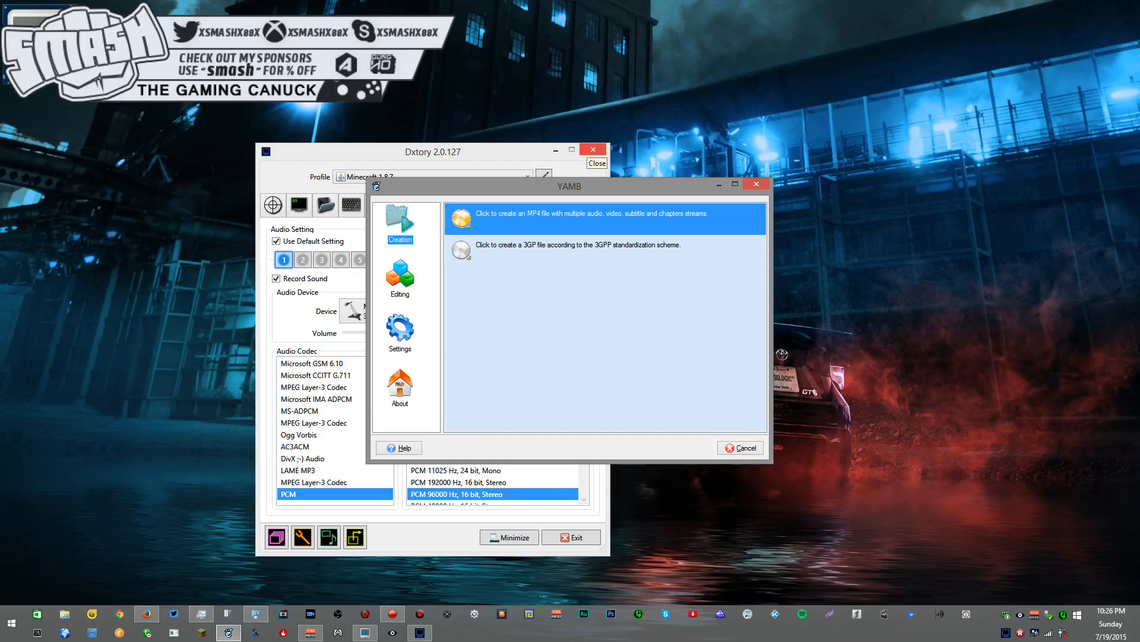
{"action": "left_click", "coordinate": [593, 150]}
{"action": "left_click_drag", "start_coordinate": [569, 186], "coordinate": [470, 234]}
{"action": "left_click", "coordinate": [301, 326]}
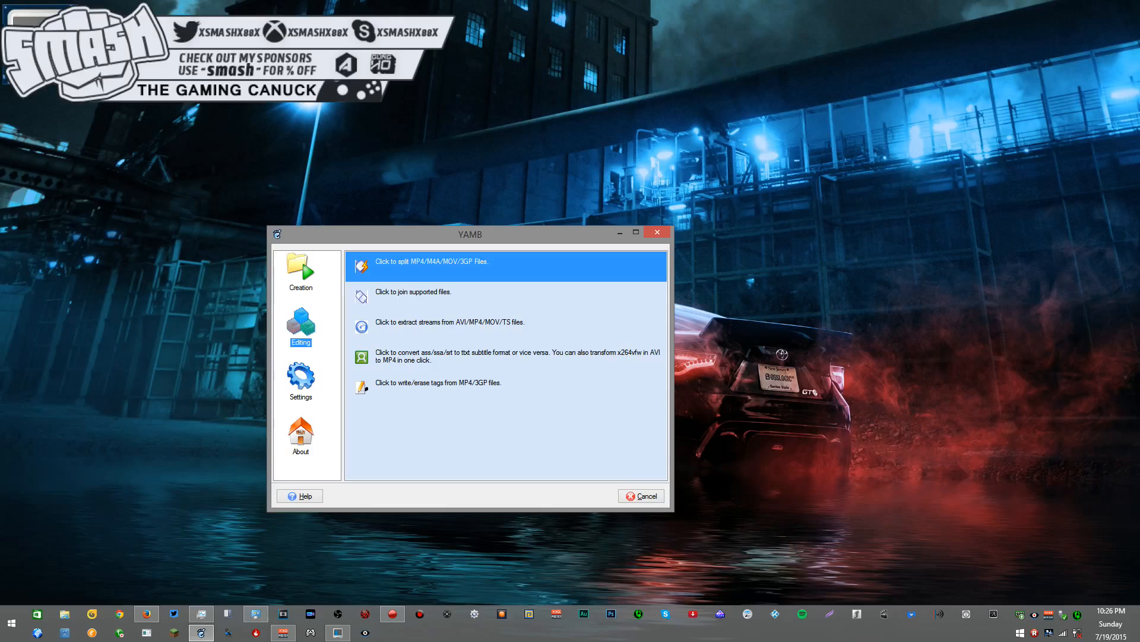
{"action": "left_click", "coordinate": [475, 615]}
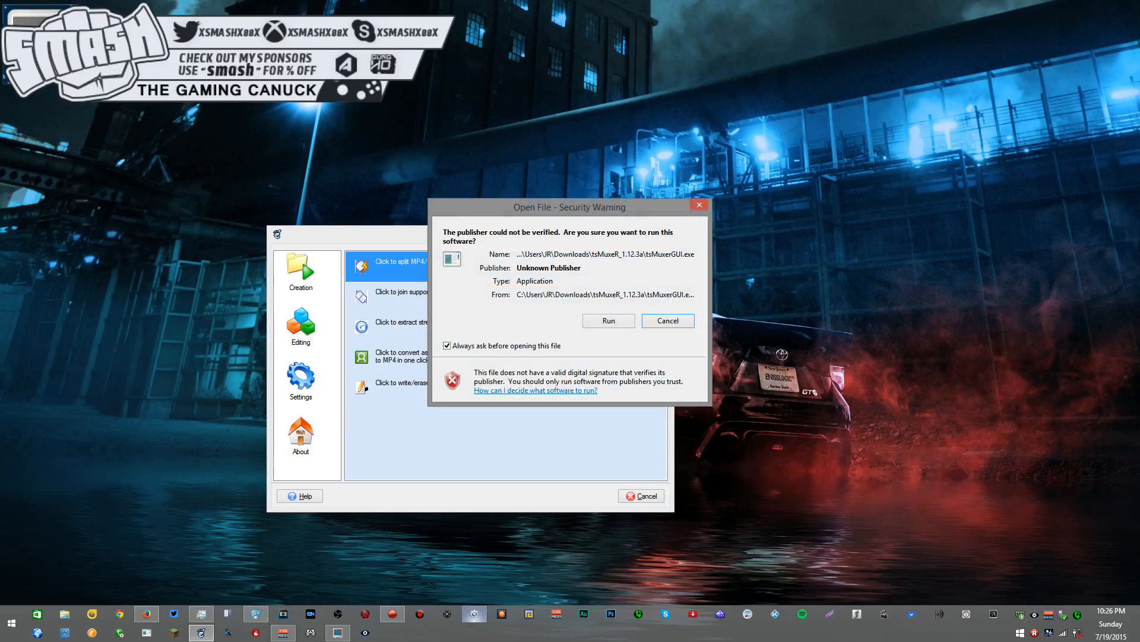
{"action": "left_click", "coordinate": [609, 321]}
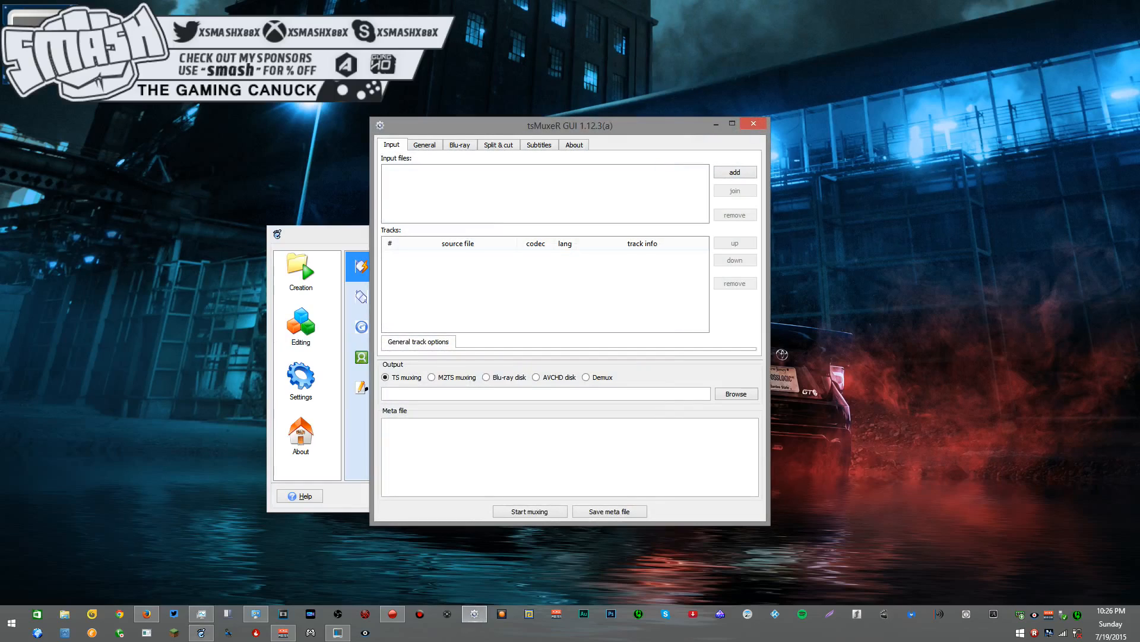
{"action": "left_click", "coordinate": [753, 123]}
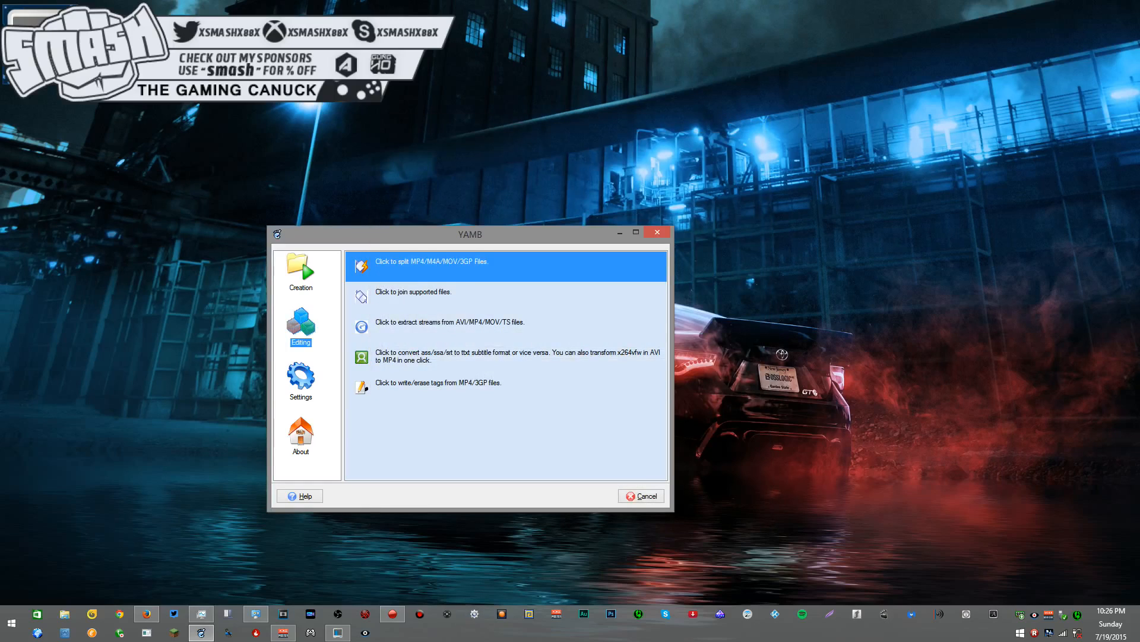
{"action": "left_click", "coordinate": [450, 324]}
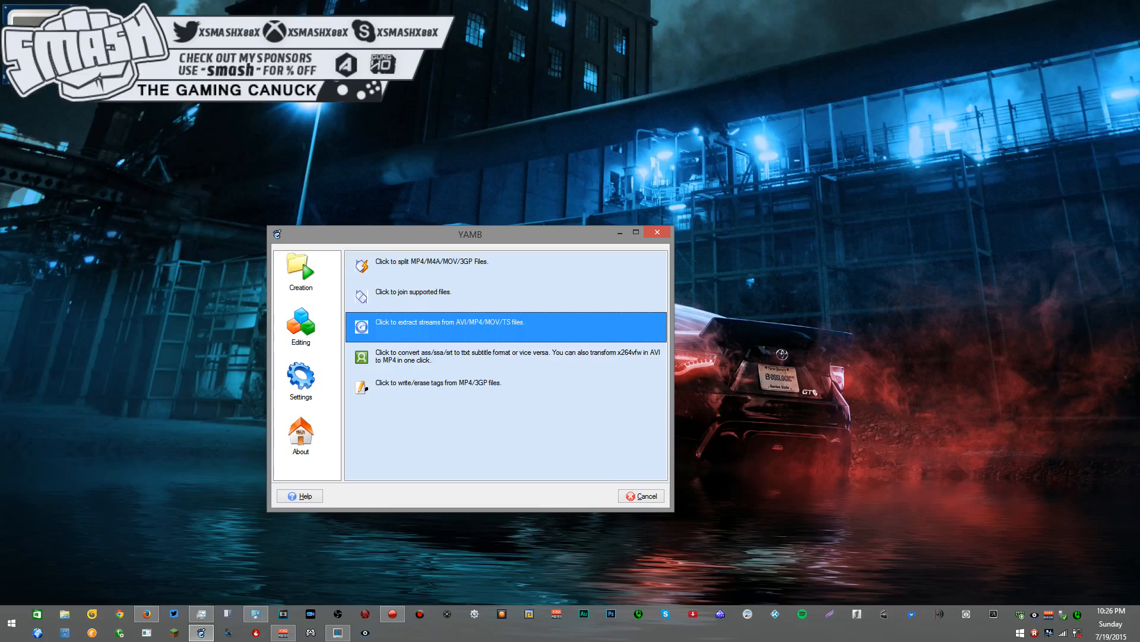
{"action": "double_click", "coordinate": [450, 324]}
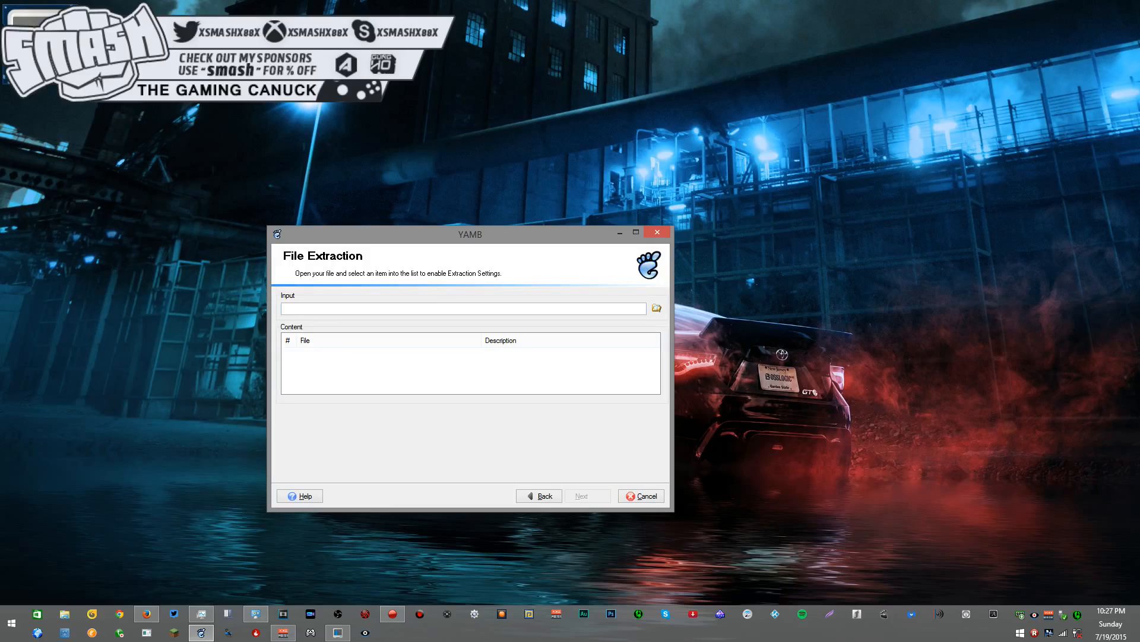
{"action": "left_click", "coordinate": [656, 308]}
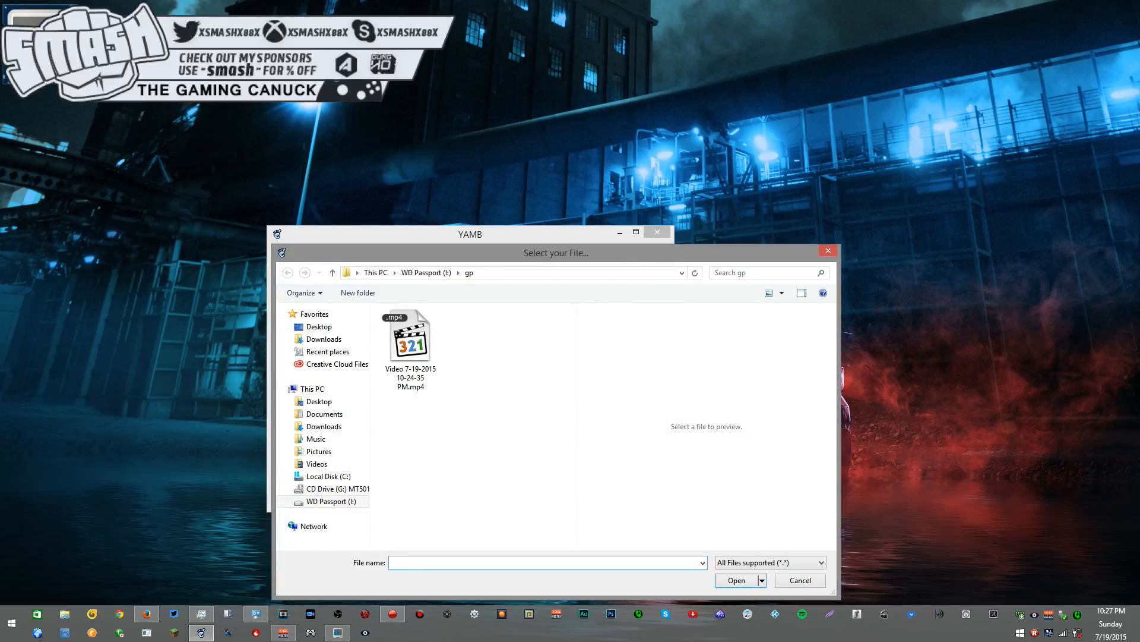
{"action": "left_click", "coordinate": [411, 350]}
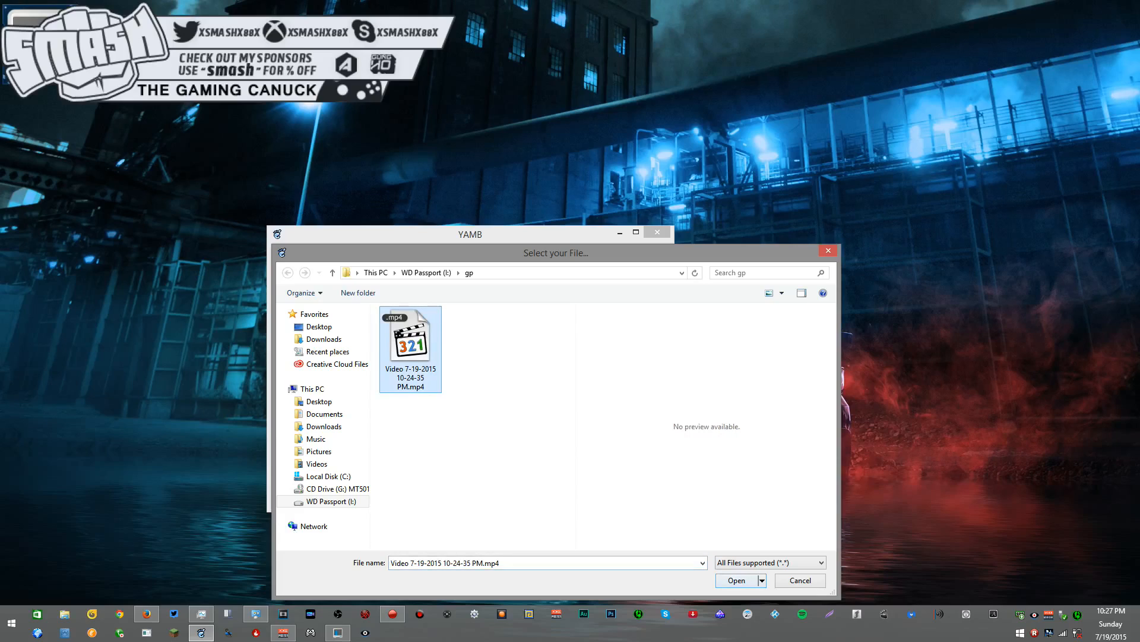
{"action": "key", "text": "Return"}
{"action": "key", "text": "Return"}
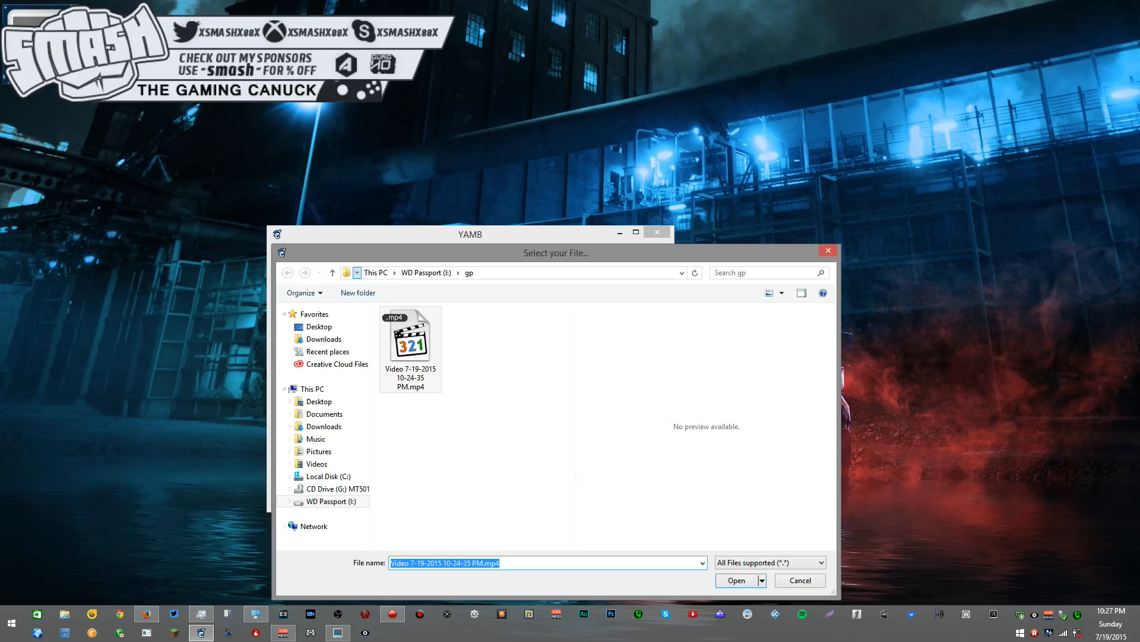
Load 20150716120125.mp4 from the GP desktop folder as the extraction input
{"action": "left_click", "coordinate": [357, 272]}
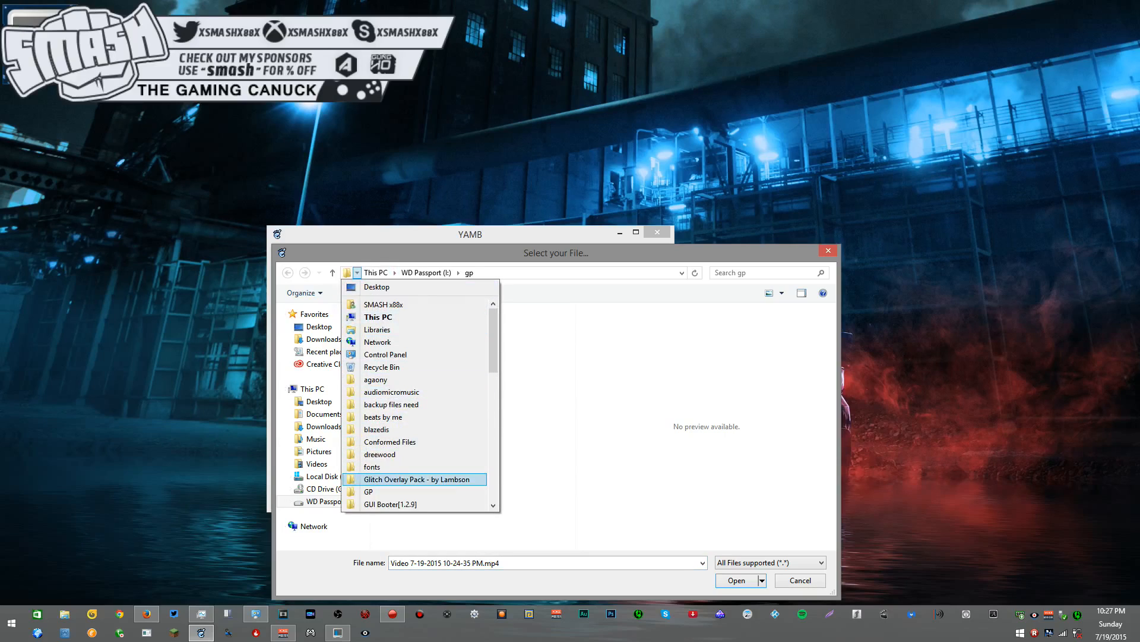
{"action": "left_click", "coordinate": [369, 491]}
{"action": "double_click", "coordinate": [428, 365]}
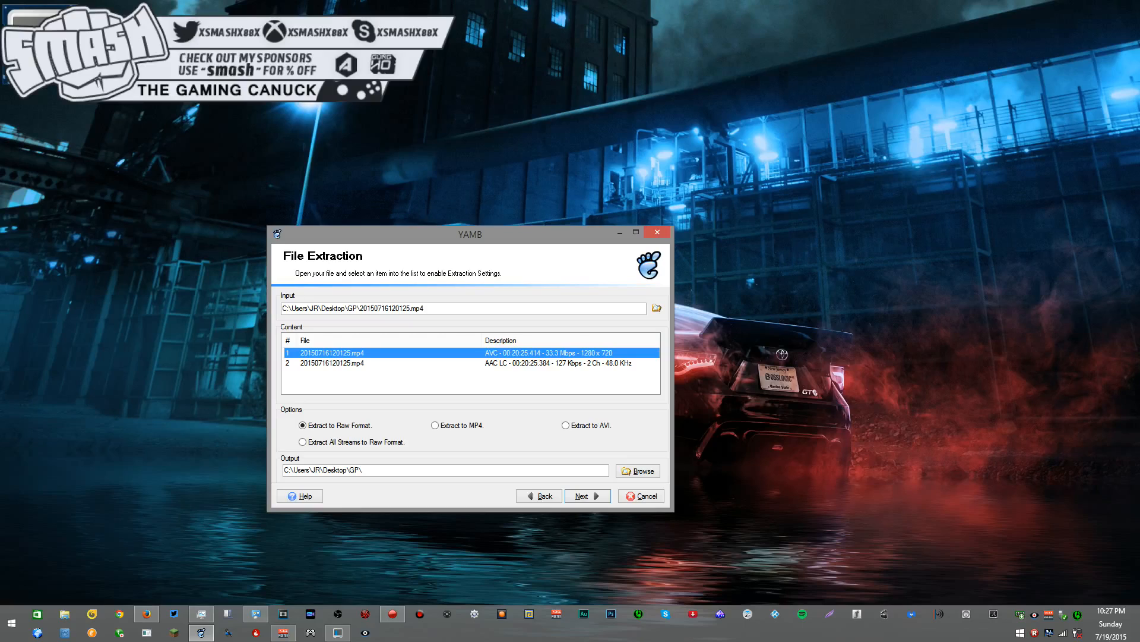
Enlarge the extraction window and choose Extract to Raw Format for the AVC video stream
{"action": "left_click", "coordinate": [333, 363]}
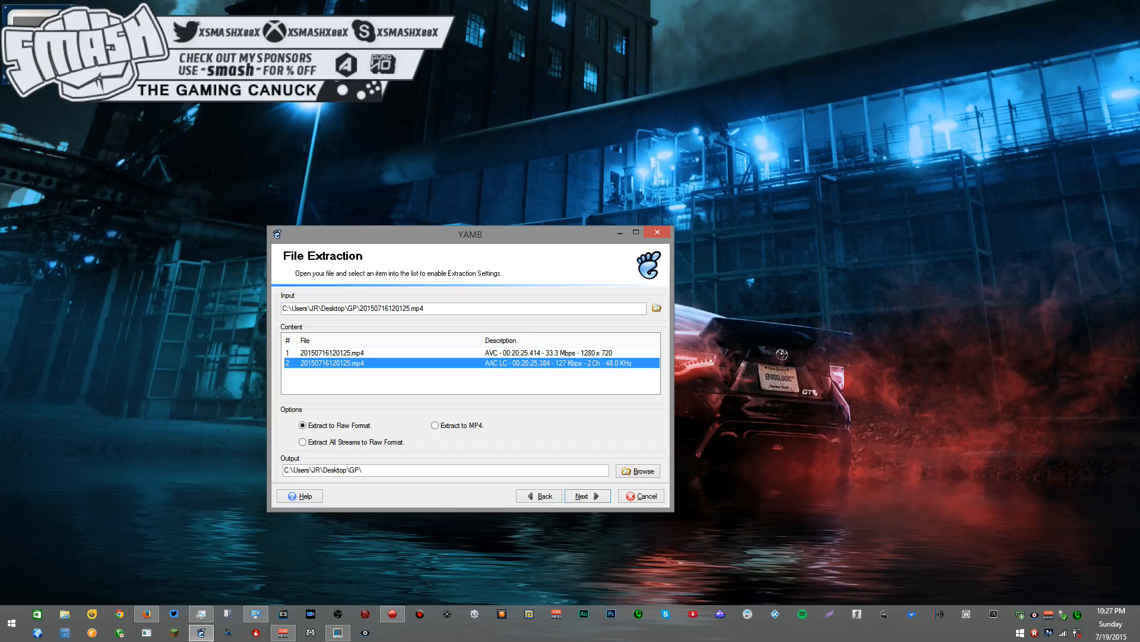
{"action": "left_click_drag", "start_coordinate": [417, 227], "coordinate": [417, 135]}
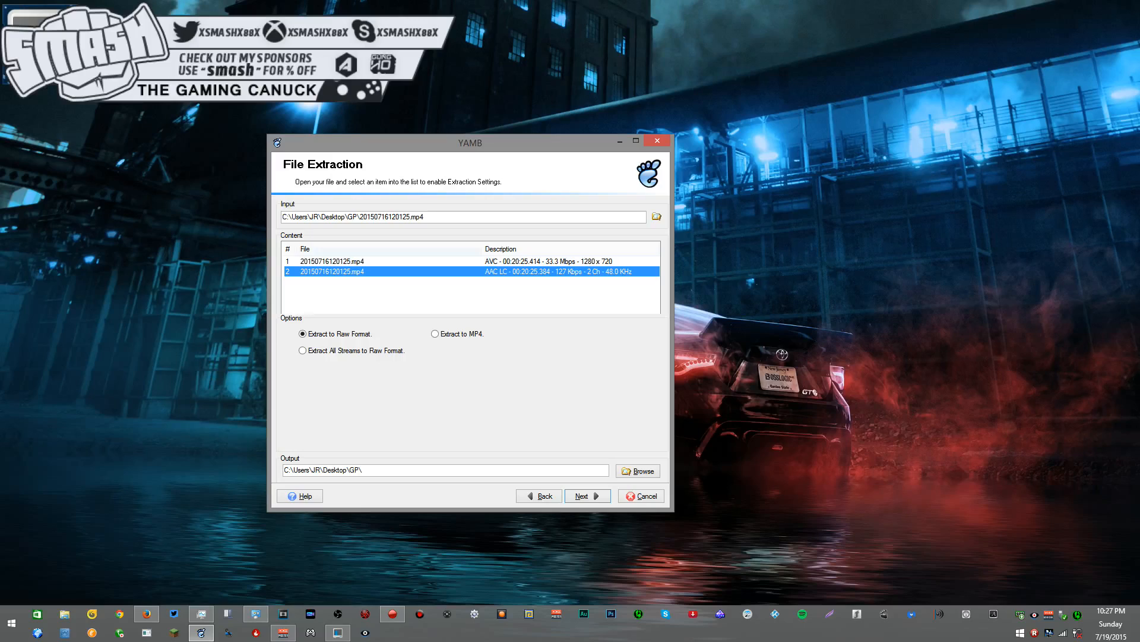
{"action": "left_click", "coordinate": [332, 262]}
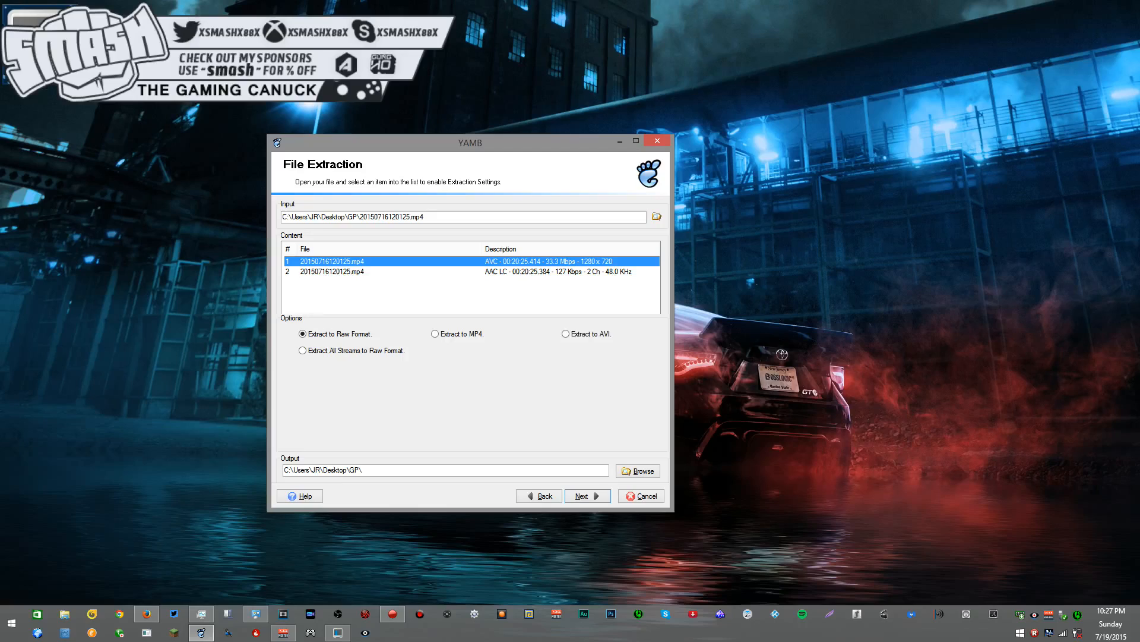
{"action": "left_click", "coordinate": [303, 334]}
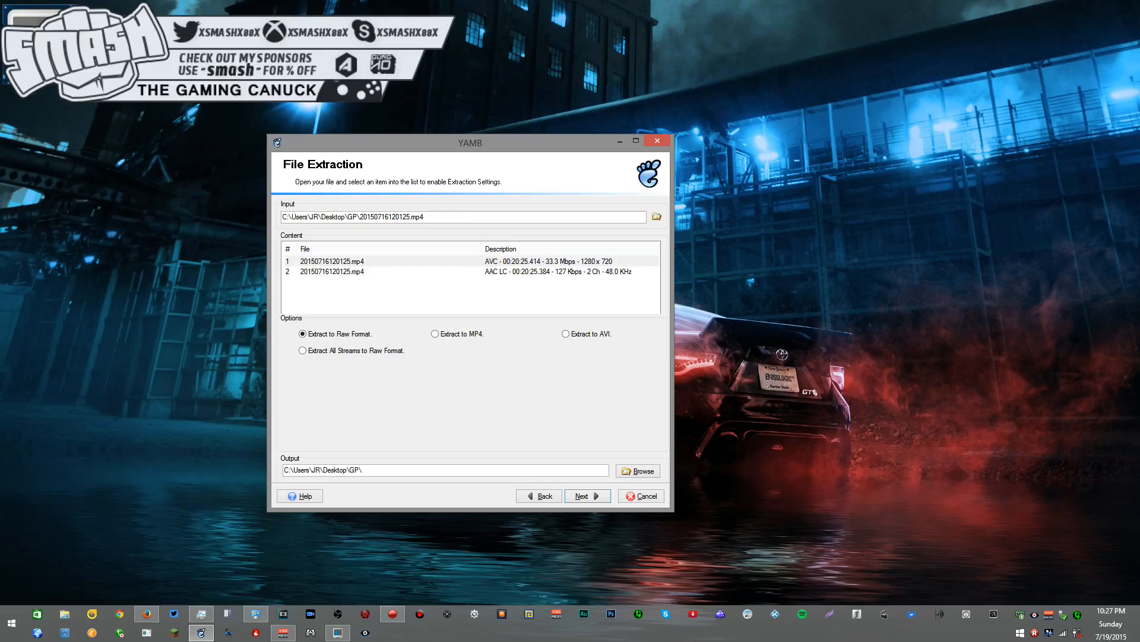
Select the AAC LC audio stream of the recording with Extract to Raw Format
{"action": "left_click", "coordinate": [333, 272]}
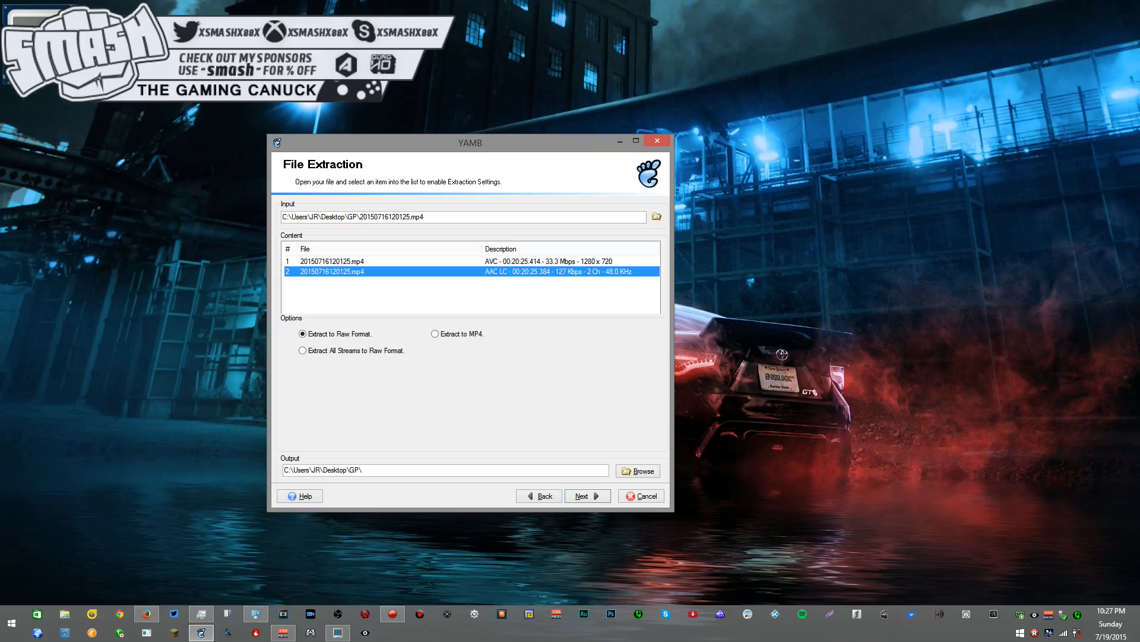
{"action": "left_click", "coordinate": [303, 334]}
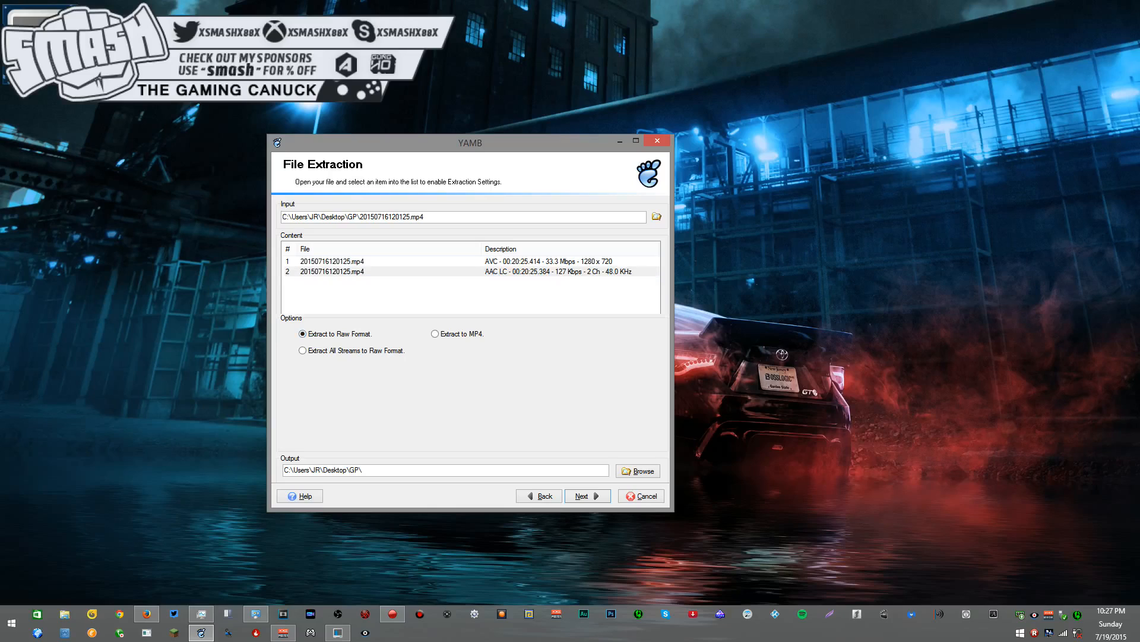
{"action": "left_click", "coordinate": [333, 271]}
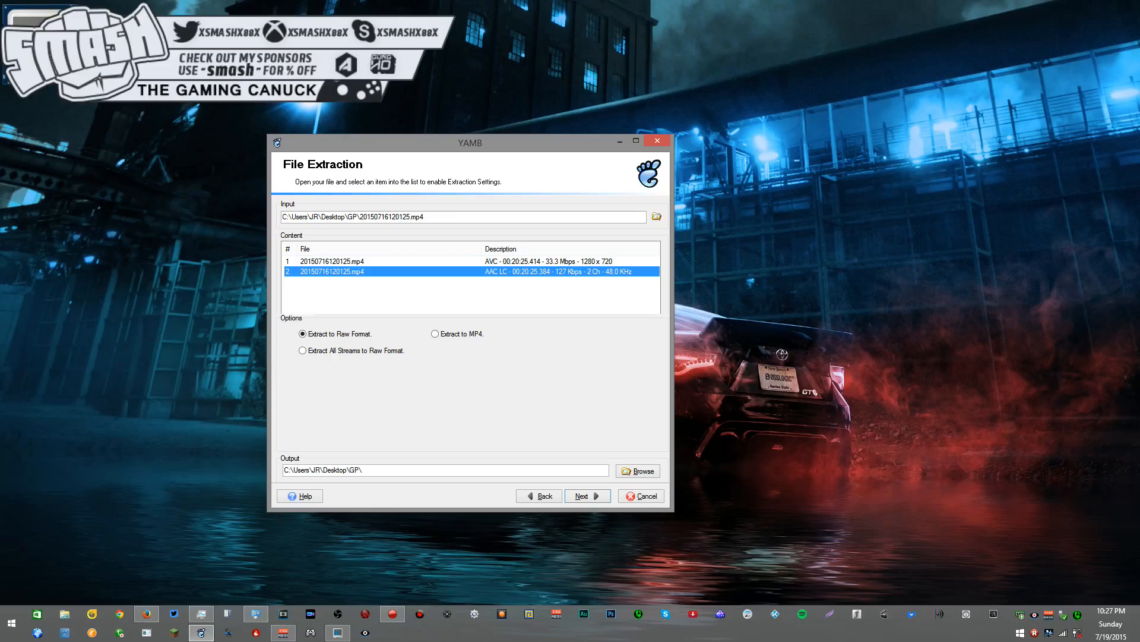
{"action": "left_click", "coordinate": [333, 261]}
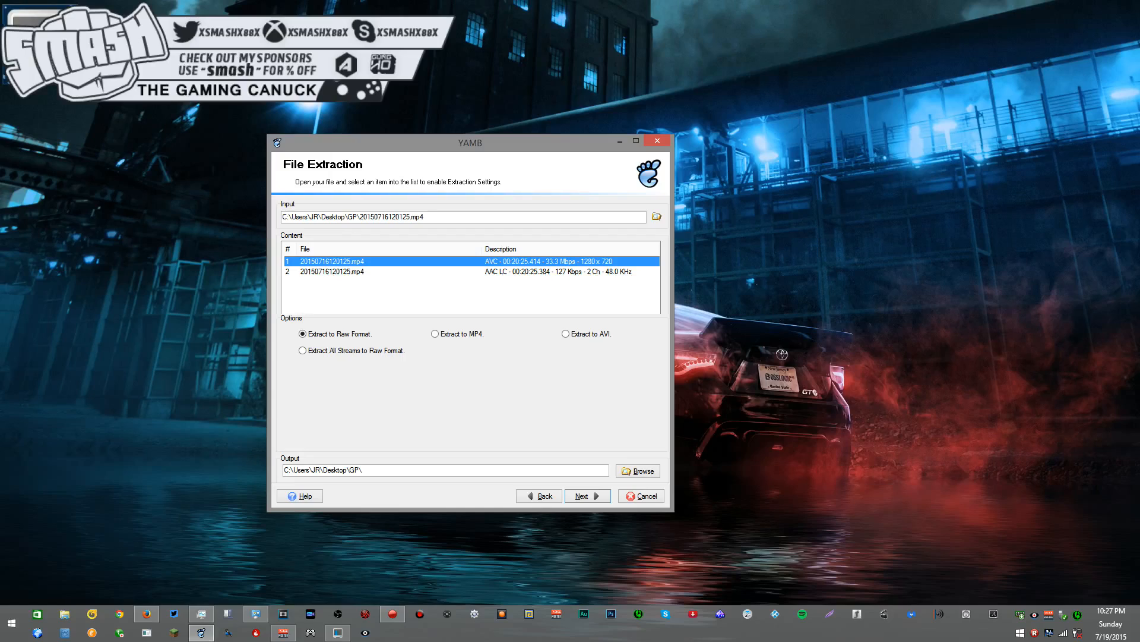
{"action": "left_click", "coordinate": [332, 271]}
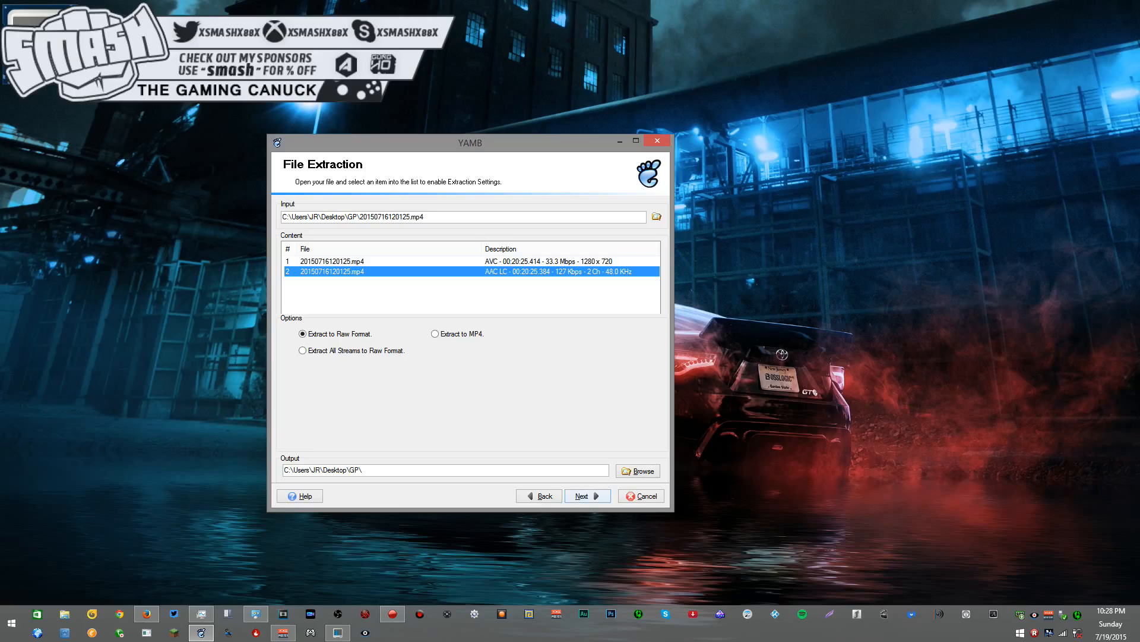
Start extracting the AAC LC audio stream to raw format, abort the run and return to the extraction settings
{"action": "left_click", "coordinate": [584, 496]}
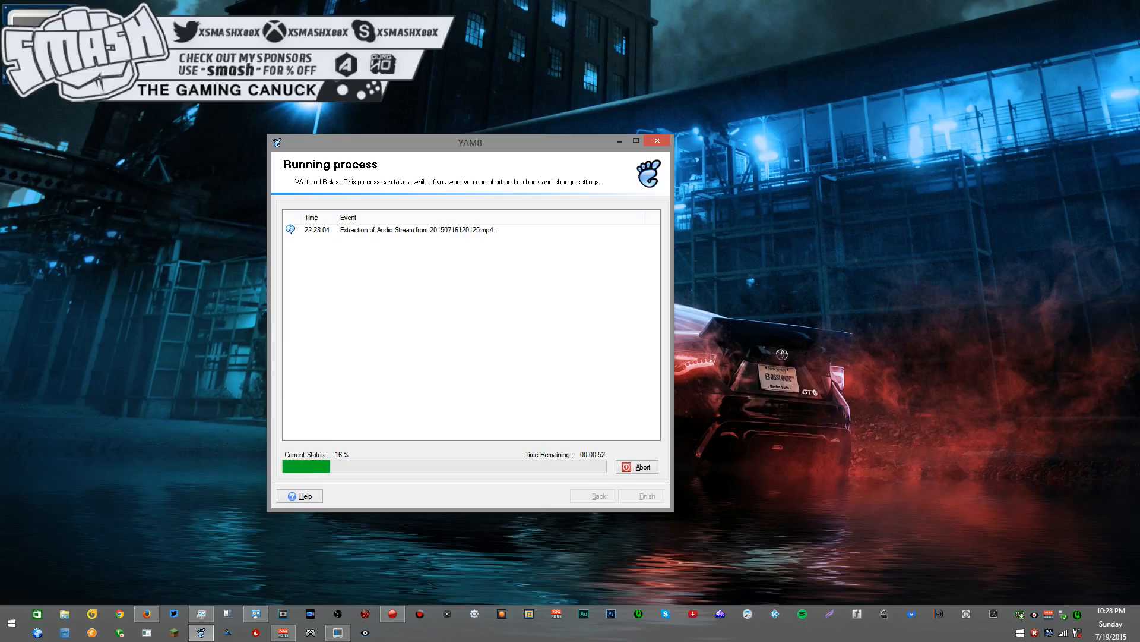
{"action": "left_click", "coordinate": [638, 467]}
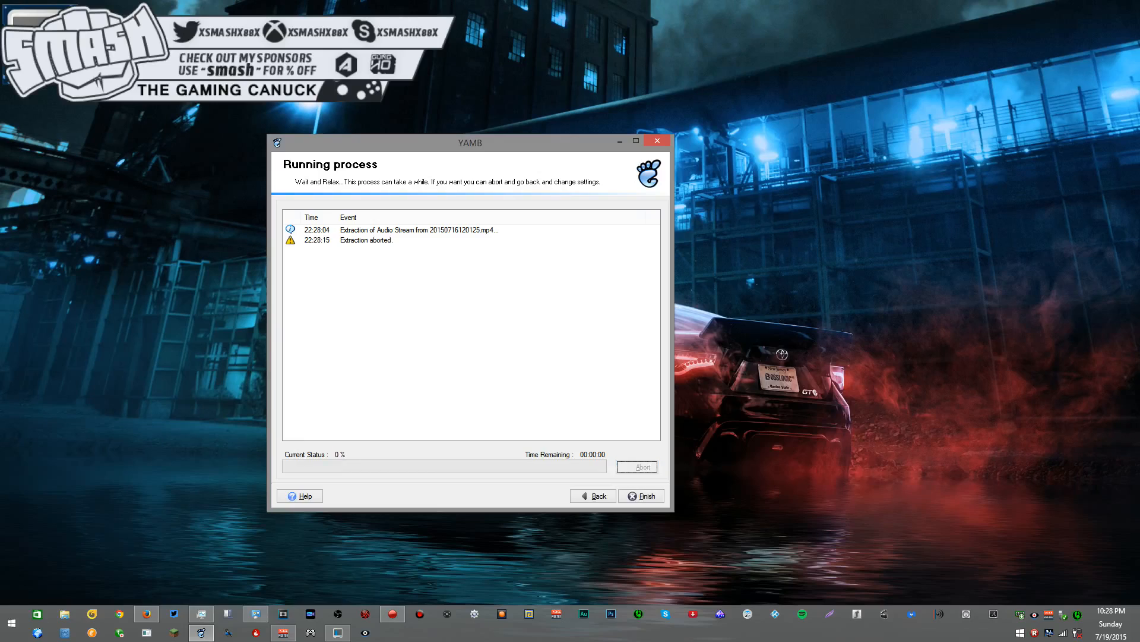
{"action": "left_click", "coordinate": [592, 496]}
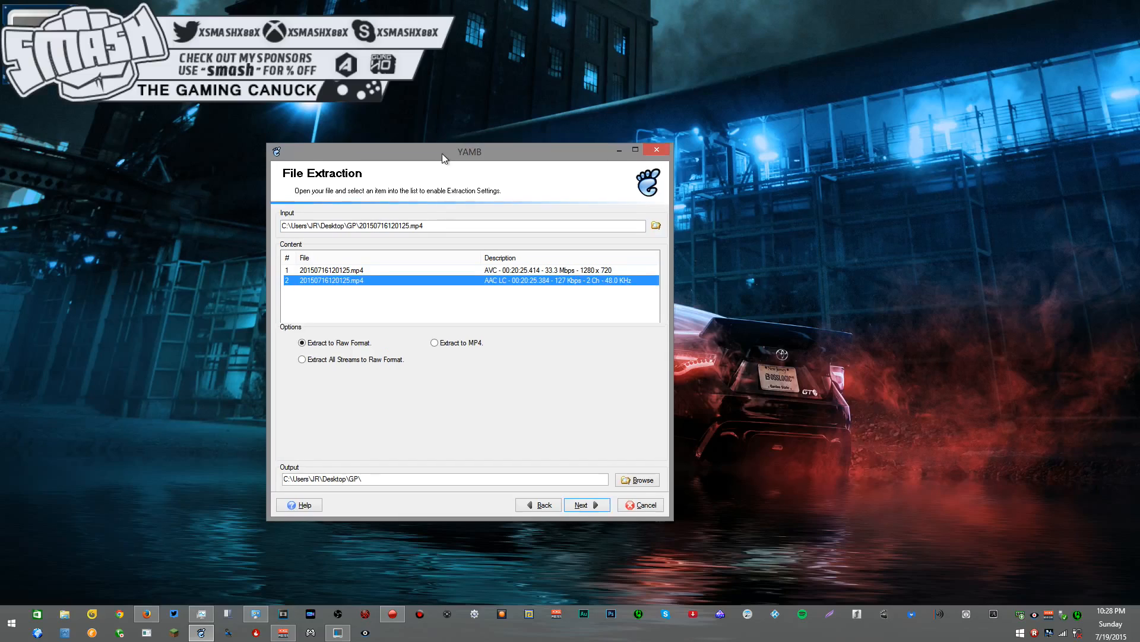
{"action": "left_click_drag", "start_coordinate": [443, 148], "coordinate": [436, 178]}
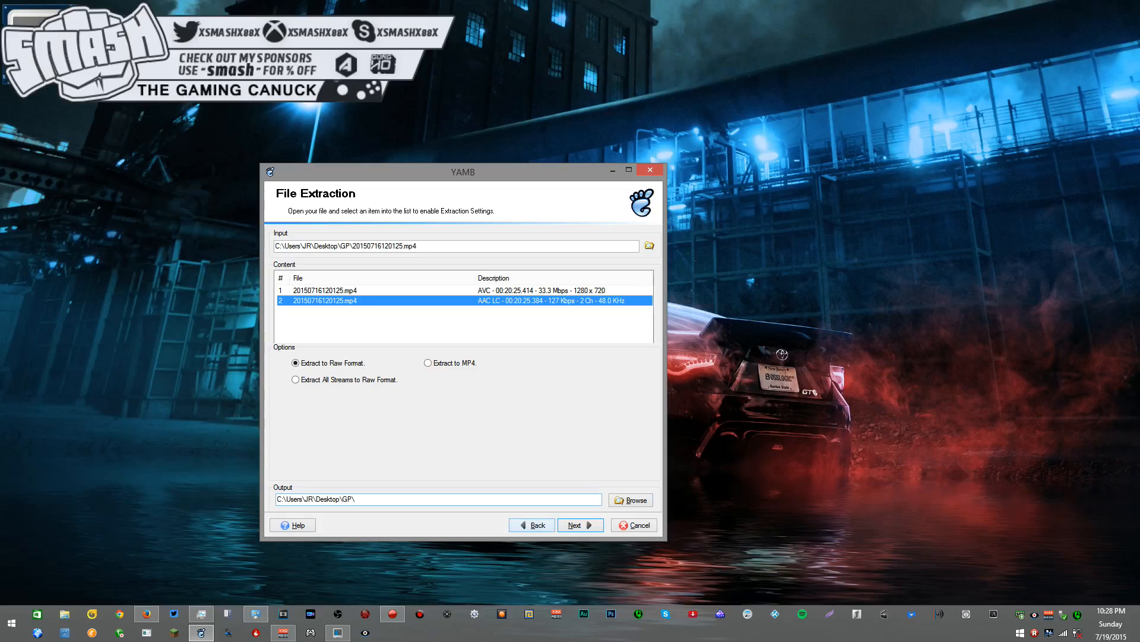
Leave the file extraction, view the Creation tasks and look through the MP4Box, Tagger, Yamb and Extracters pages of the advanced settings
{"action": "left_click", "coordinate": [532, 525]}
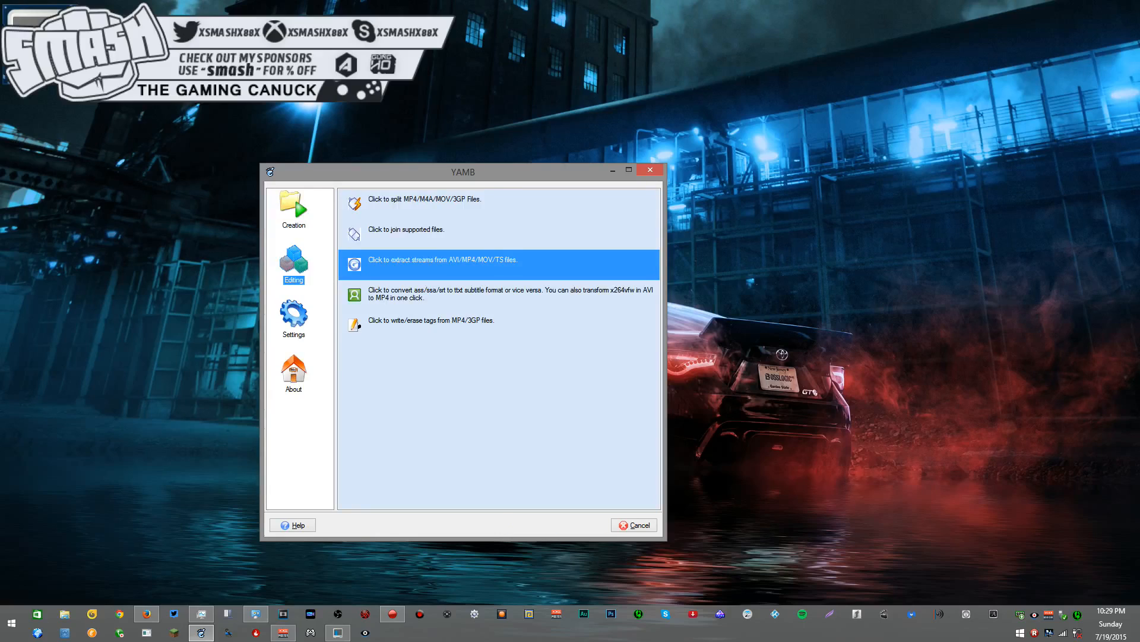
{"action": "left_click", "coordinate": [294, 209]}
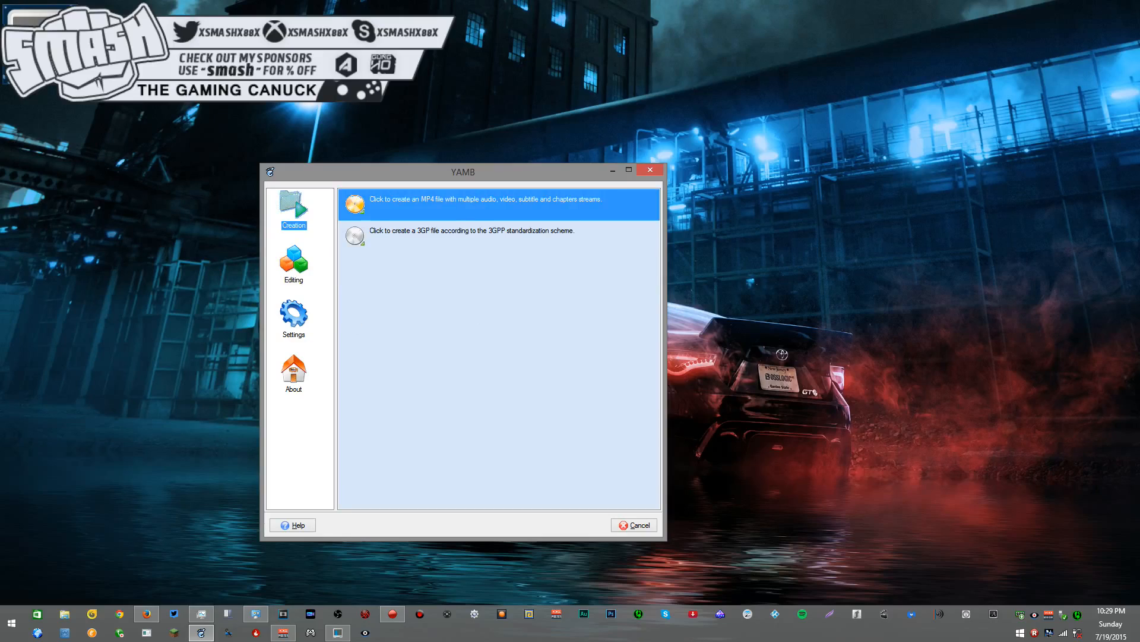
{"action": "left_click", "coordinate": [294, 315]}
{"action": "double_click", "coordinate": [480, 204]}
{"action": "key", "text": "Down"}
{"action": "key", "text": "Down"}
{"action": "key", "text": "Down"}
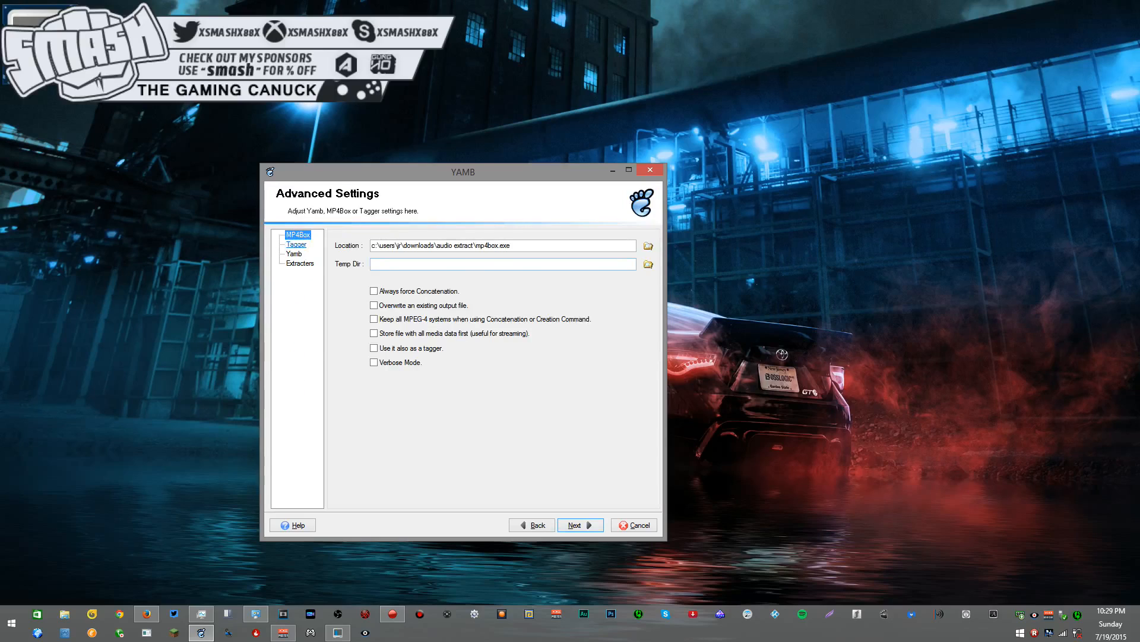
{"action": "left_click", "coordinate": [298, 235]}
{"action": "left_click", "coordinate": [532, 525]}
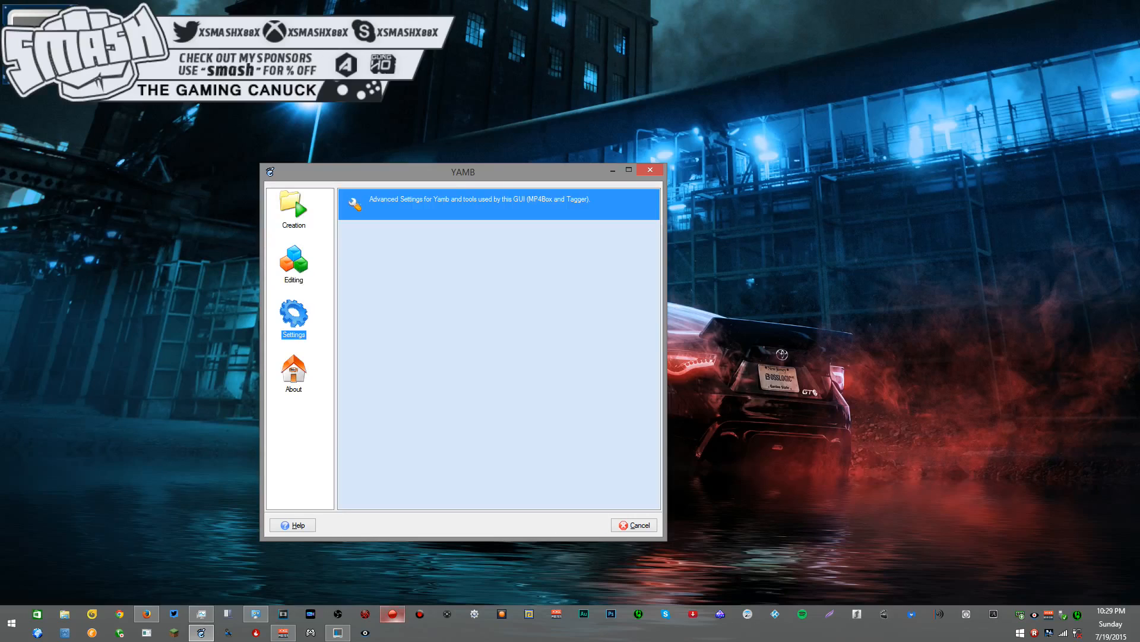
Switch to the Action! screen recorder
{"action": "left_click", "coordinate": [392, 615]}
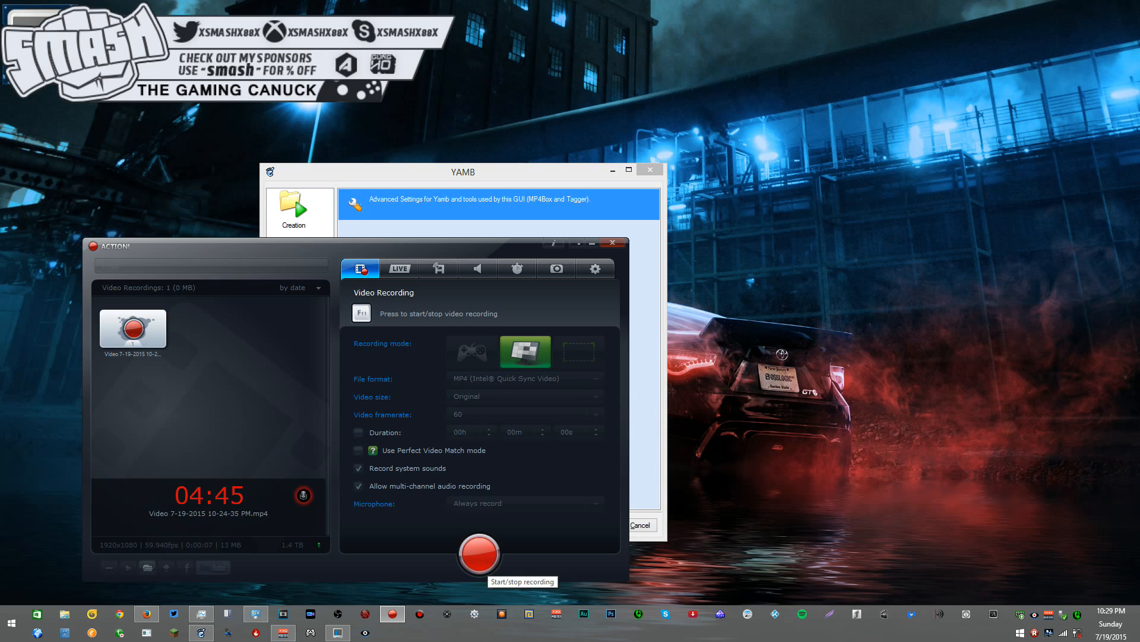